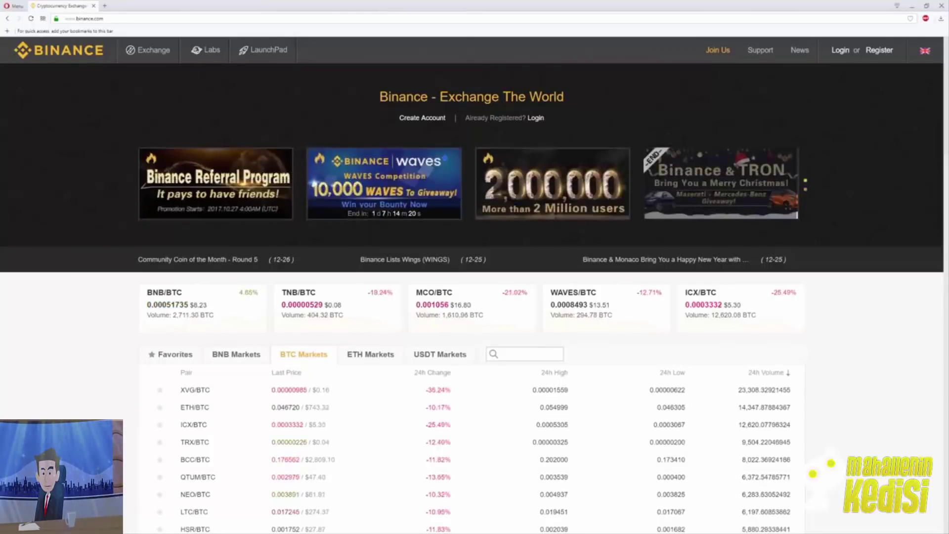
Sign up for a Binance account, accepting the Terms of Use and solving the slider puzzle
click(883, 51)
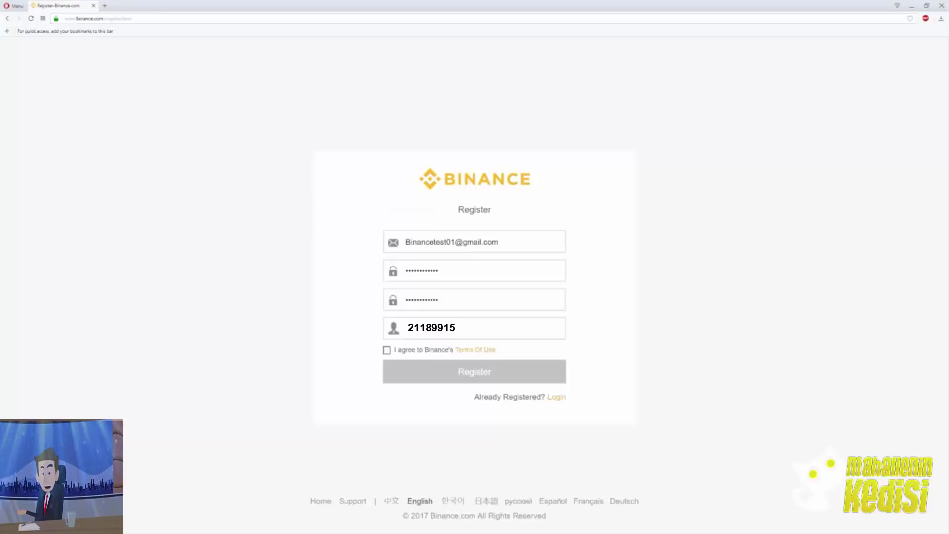
click(386, 350)
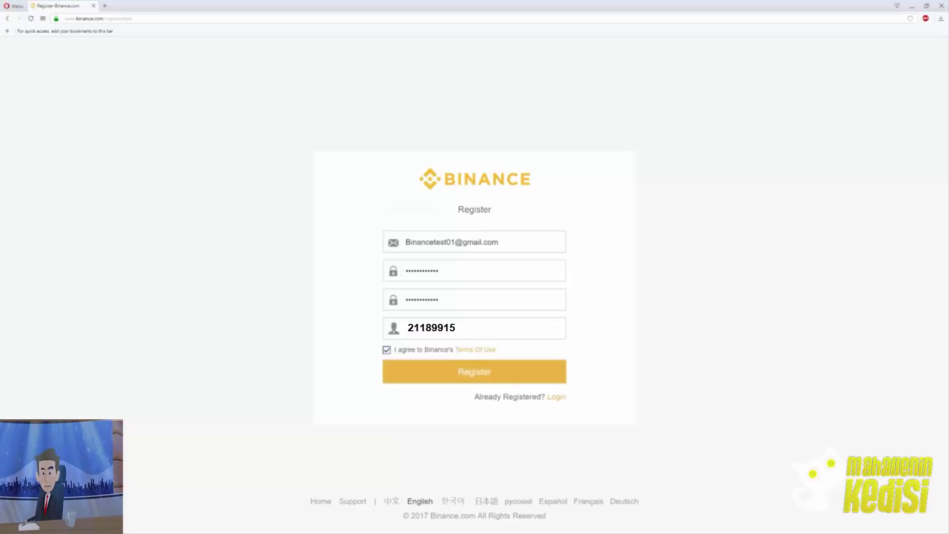
click(486, 370)
drag(417, 319, 466, 321)
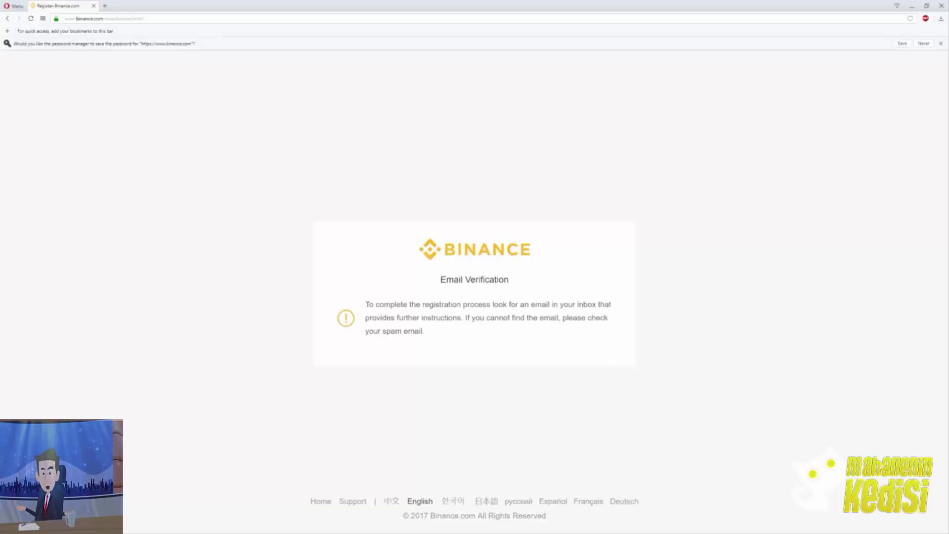
Open Binance's confirmation email in Gmail and follow its Verify Email link
triple_click(485, 317)
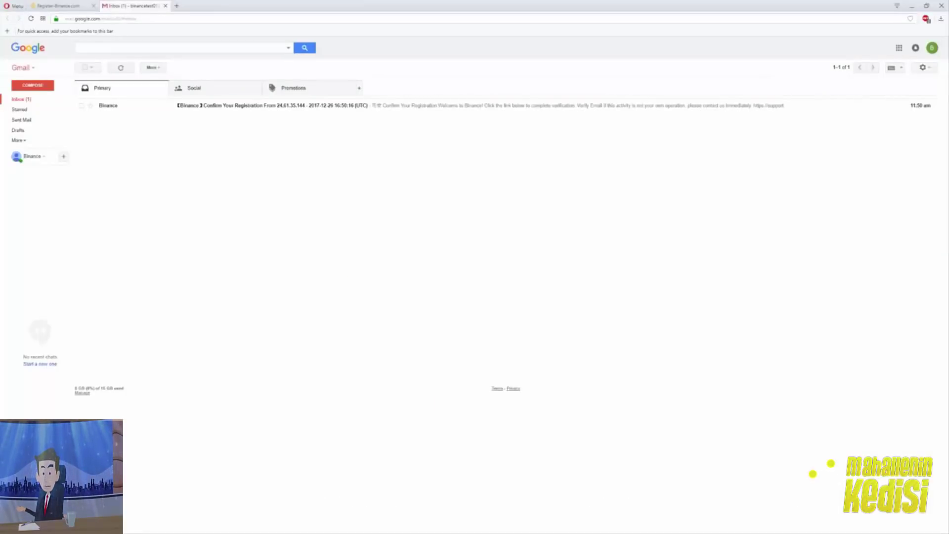
click(221, 106)
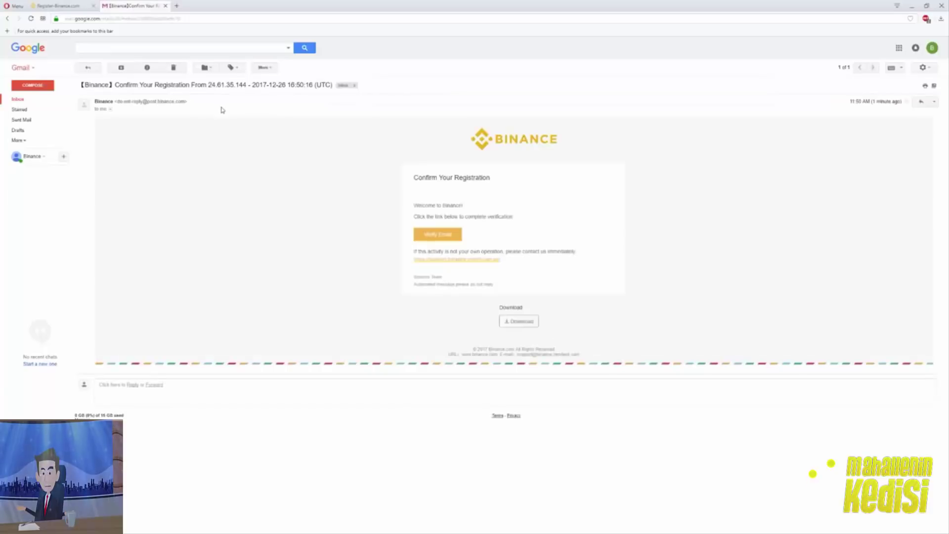
click(435, 243)
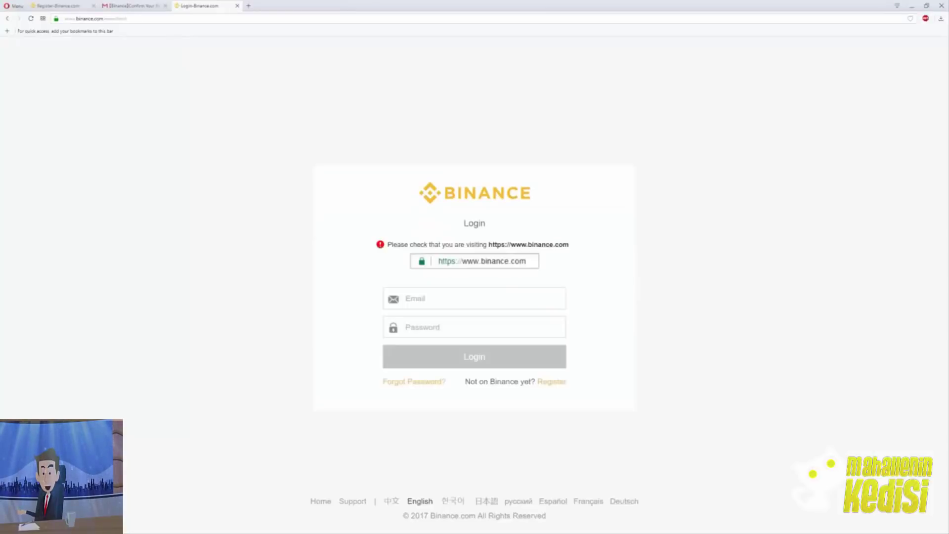
Fill the login email from the saved autocomplete suggestion
click(444, 302)
text(bina)
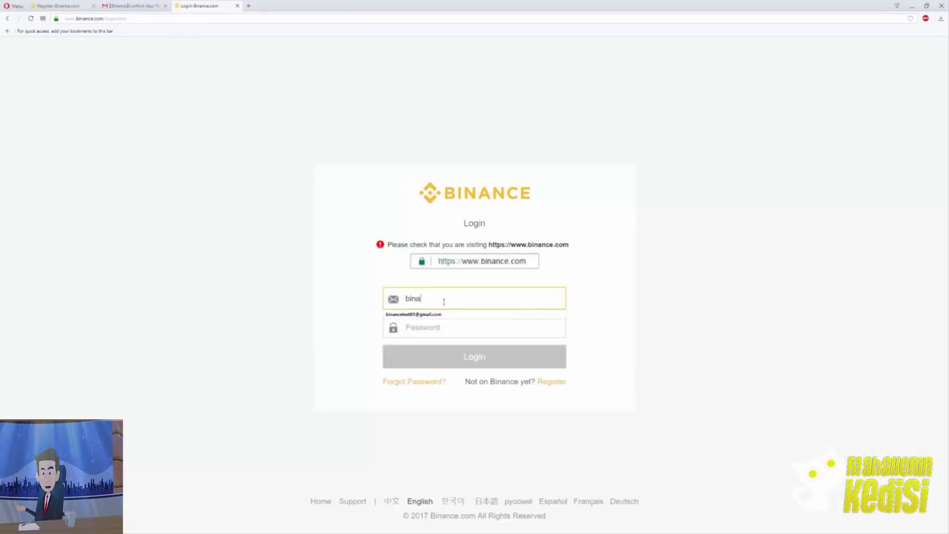
key(Down)
key(Return)
click(373, 292)
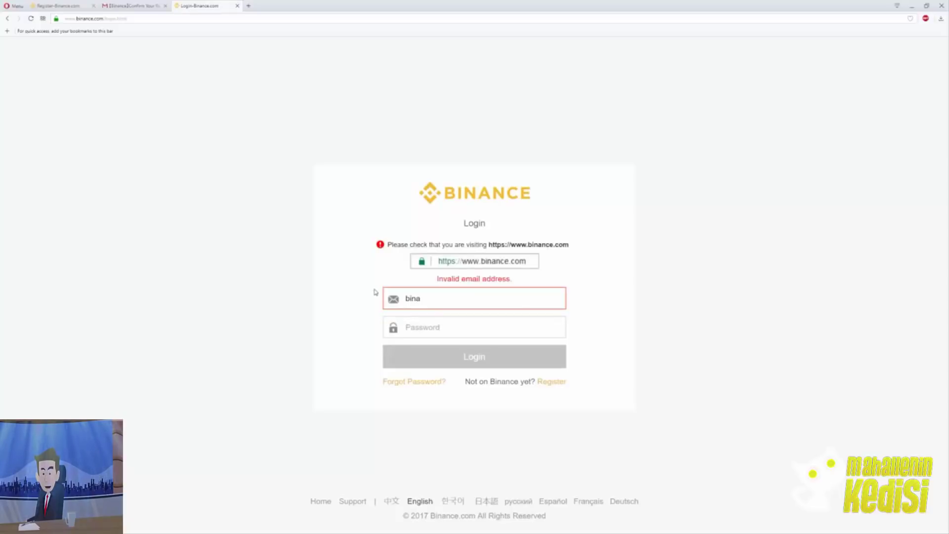
click(430, 304)
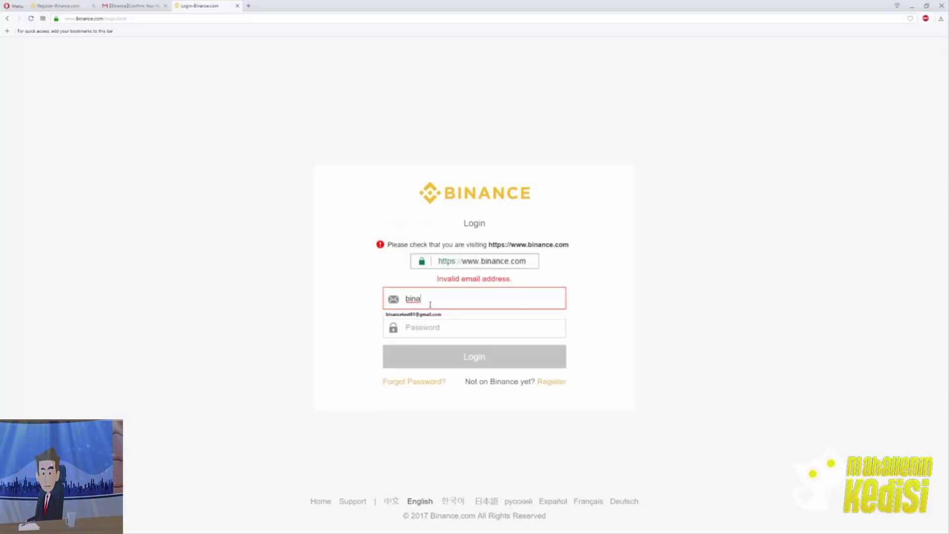
key(Down)
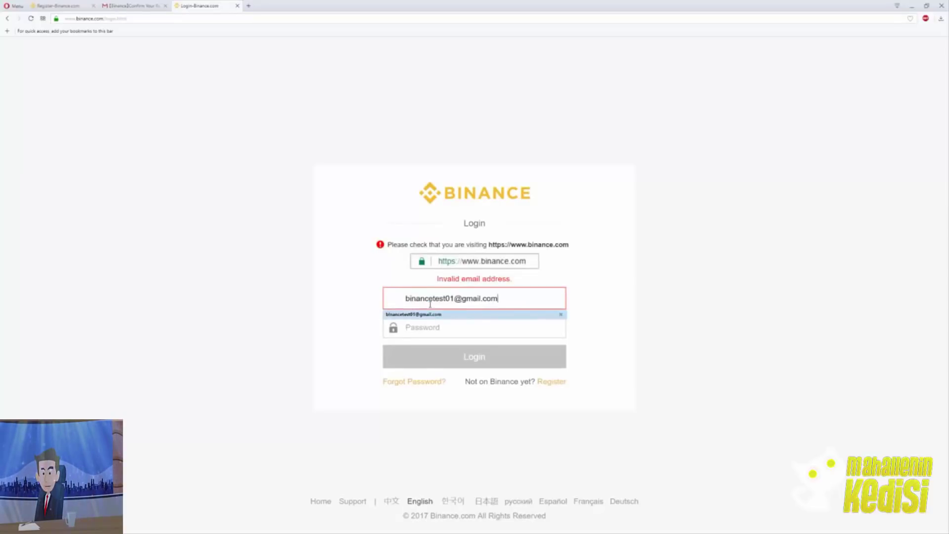
key(Return)
Paste the password, submit the login and solve the slider captcha
click(440, 327)
key(ctrl+v)
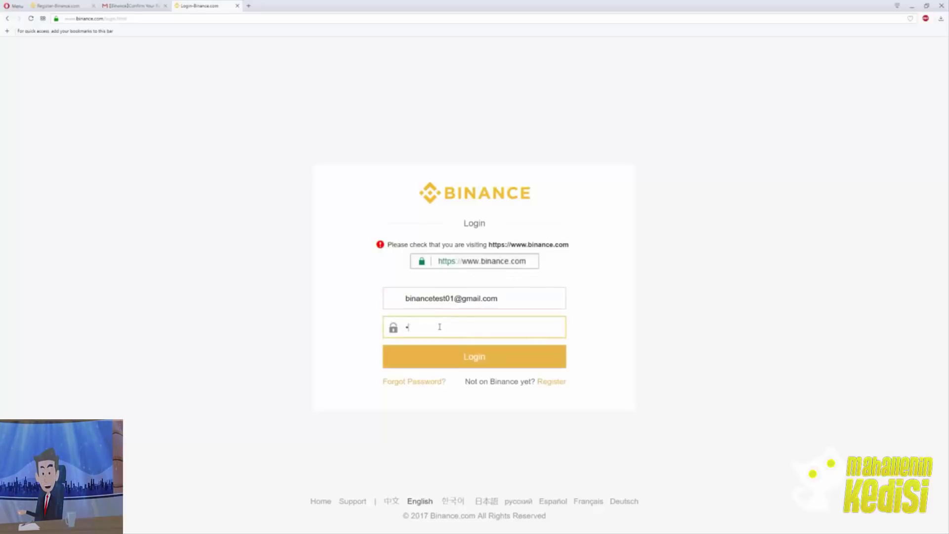
key(Return)
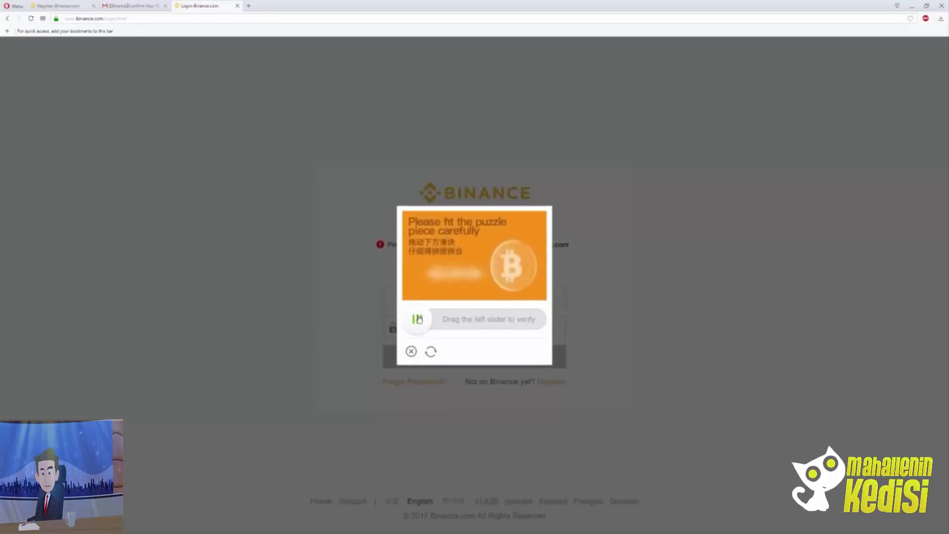
mouse_move(421, 318)
mouse_down()
mouse_move(457, 320)
mouse_move(440, 319)
mouse_up()
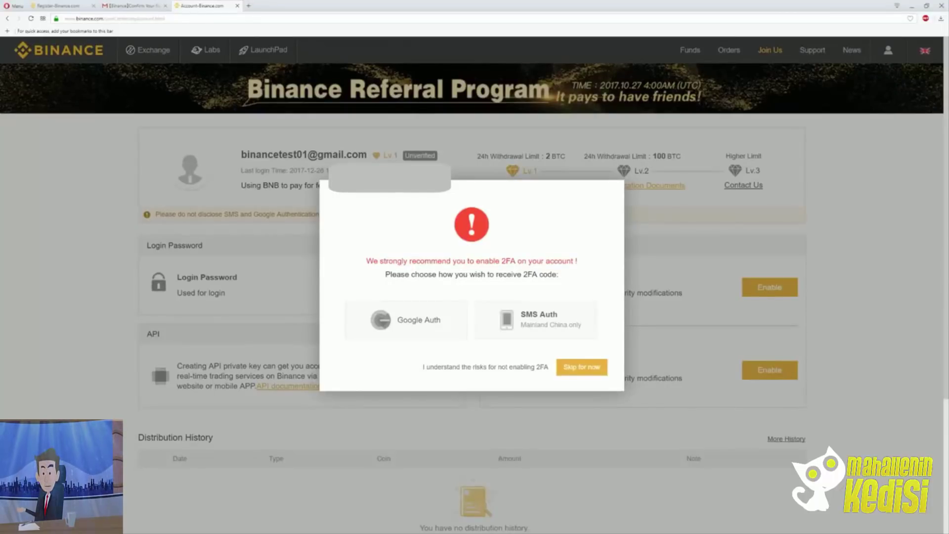
Choose Google Authenticator as the 2FA method and zoom in on its QR code
click(418, 318)
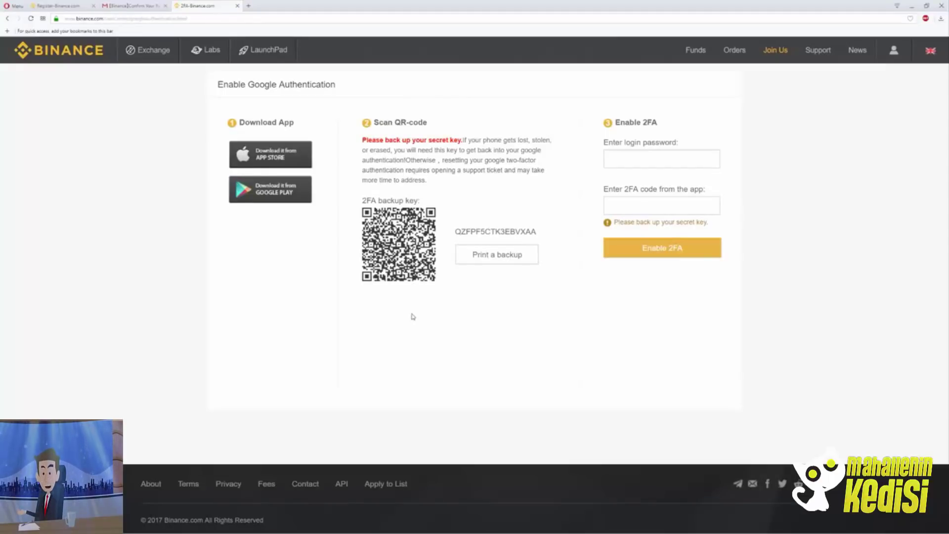
key(ctrl+plus)
key(ctrl+plus)
key(ctrl+plus)
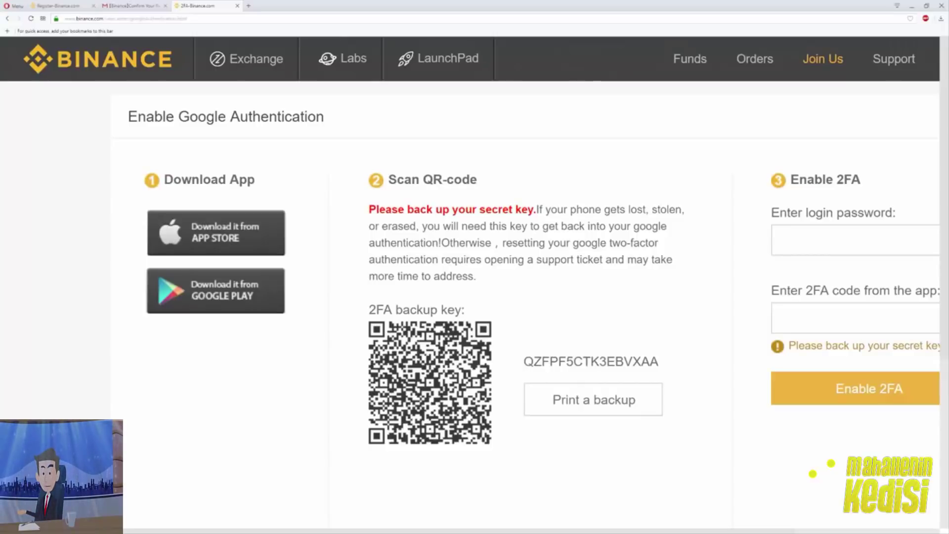
Enable Google Auth 2FA using the login password and the authenticator's 6-digit code
key(ctrl+0)
click(821, 242)
text(••••••••••)
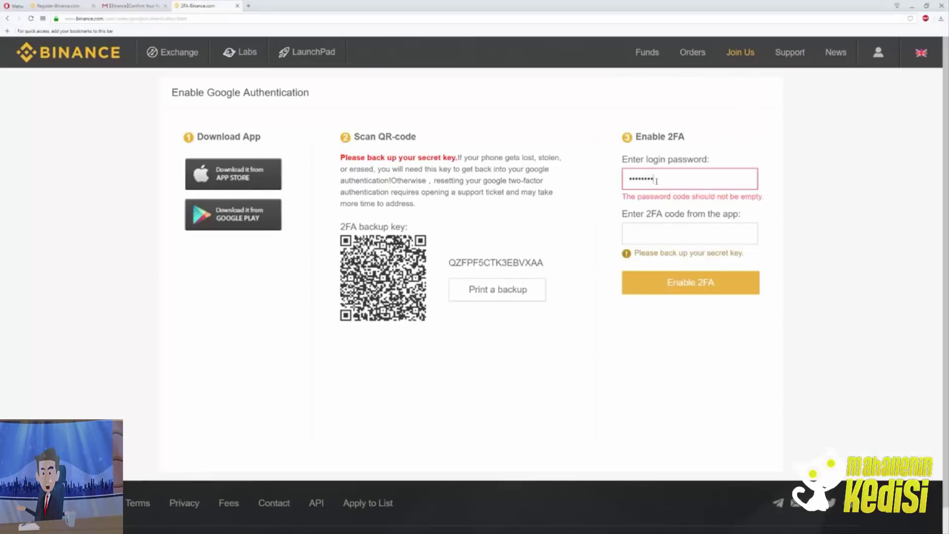
text(••)
click(670, 236)
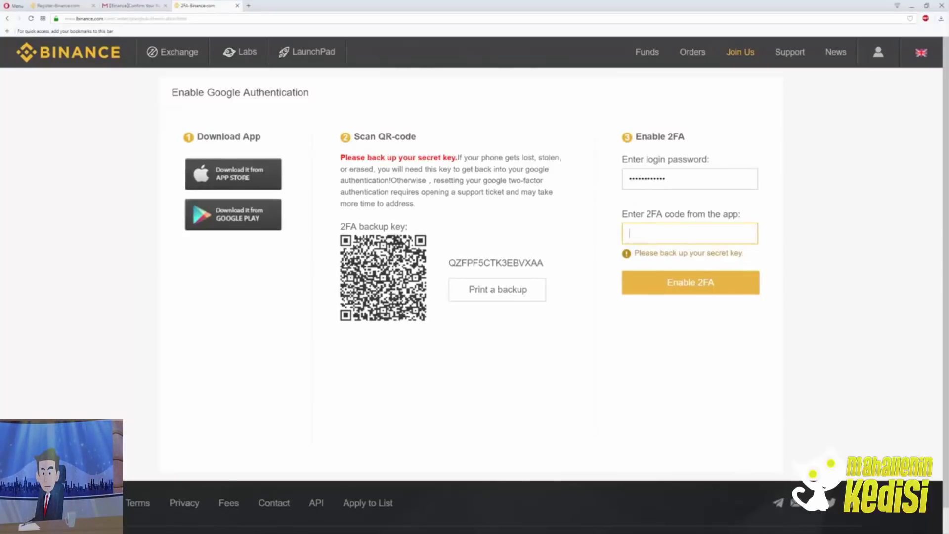
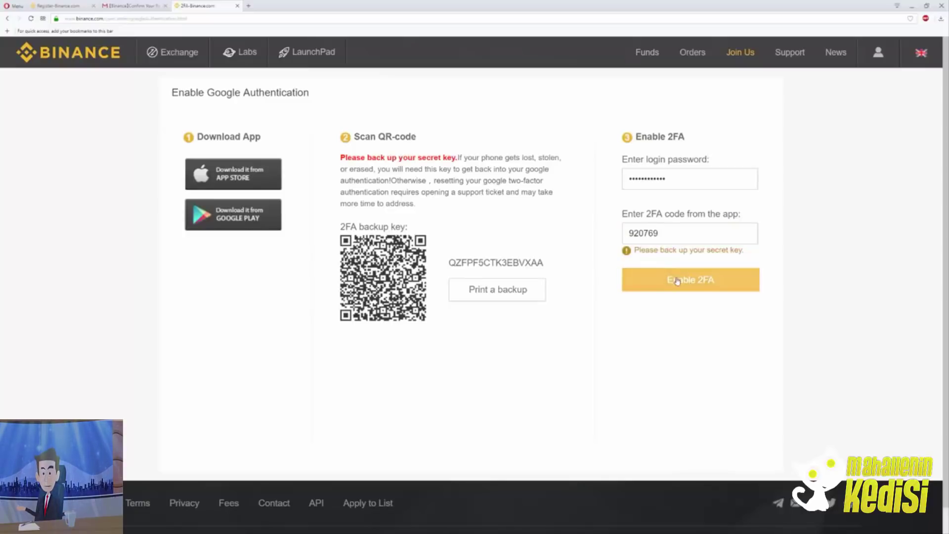
click(677, 280)
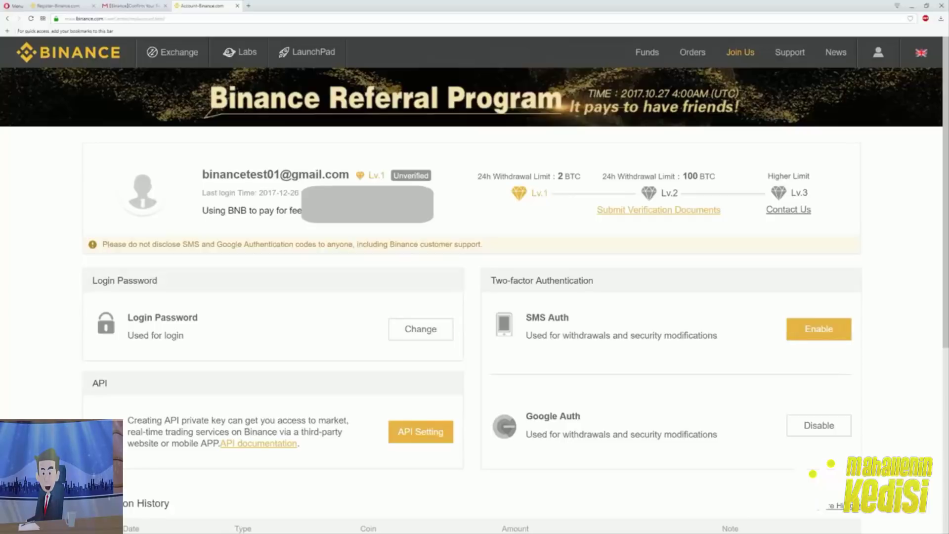
Go to Funds > Deposits & Withdrawals and scroll through the coin balances
mouse_move(171, 62)
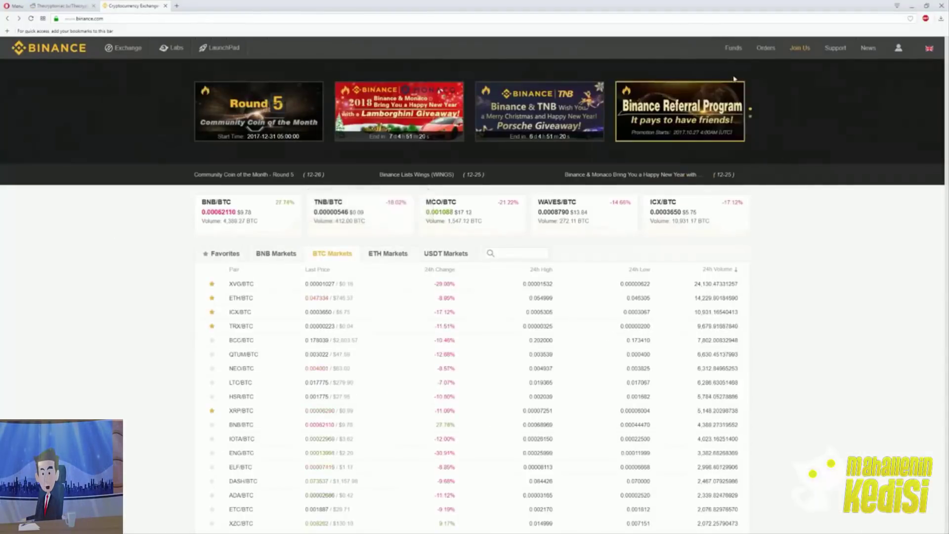
click(731, 69)
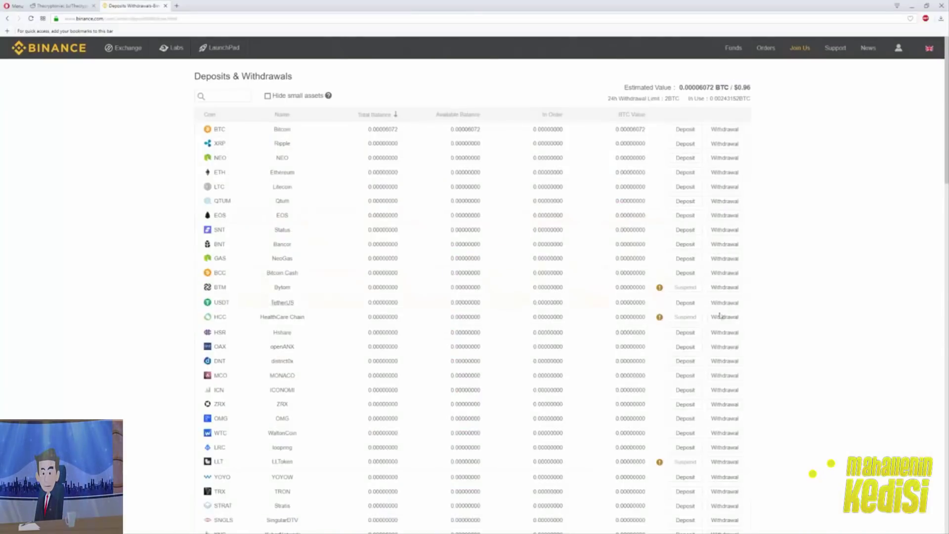
drag(486, 433, 435, 158)
Search 'rippl' and start an XRP deposit, acknowledging that a deposit tag is required
click(446, 102)
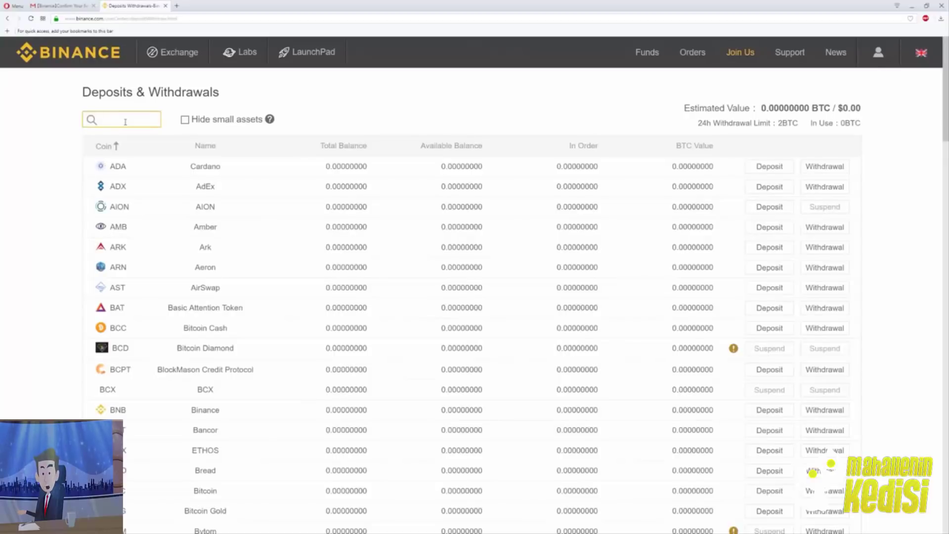
text(ripple)
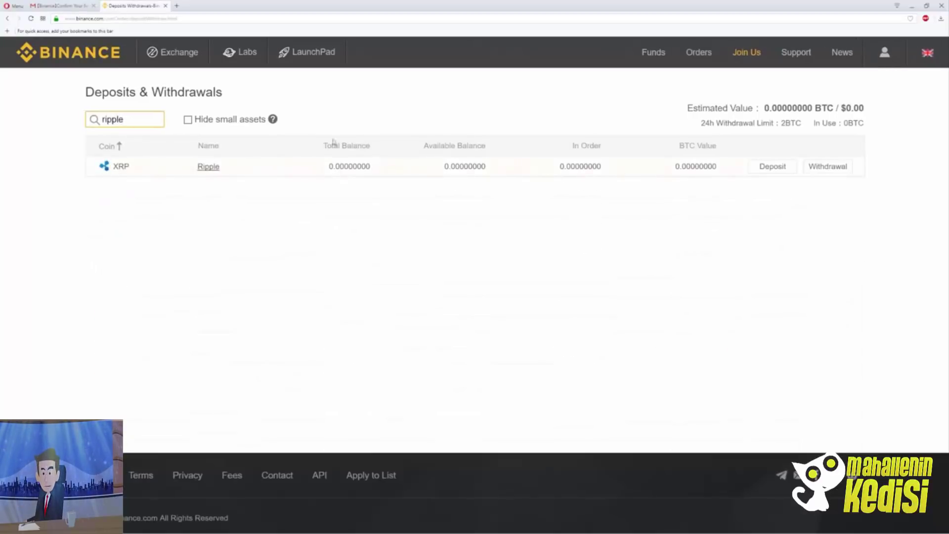
click(766, 170)
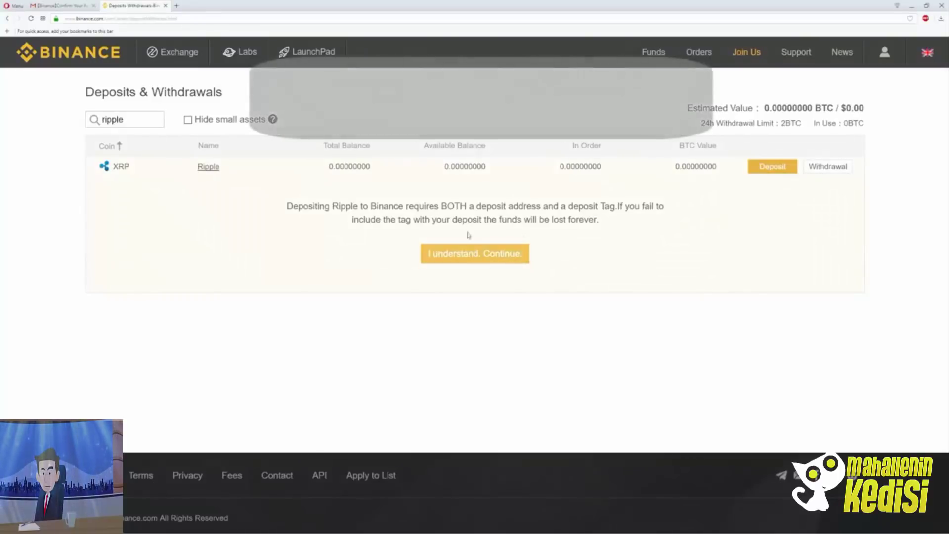
click(475, 254)
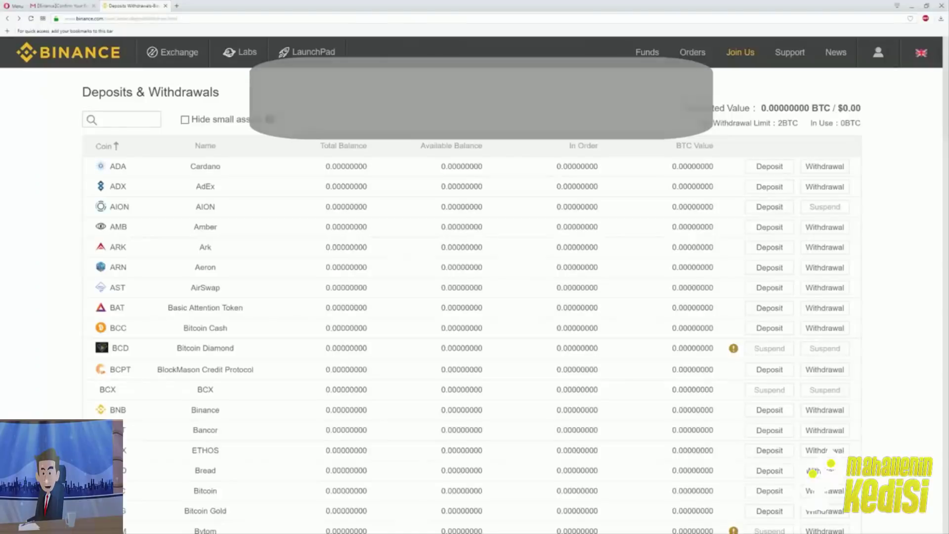
Check the deposit history and balance overview, confirming 40.0895 XRP has arrived
mouse_move(656, 54)
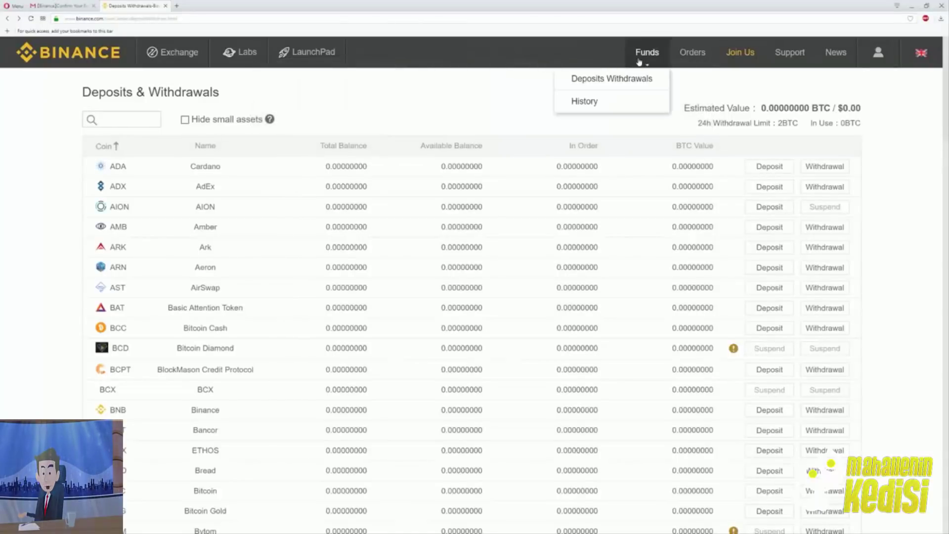
click(630, 110)
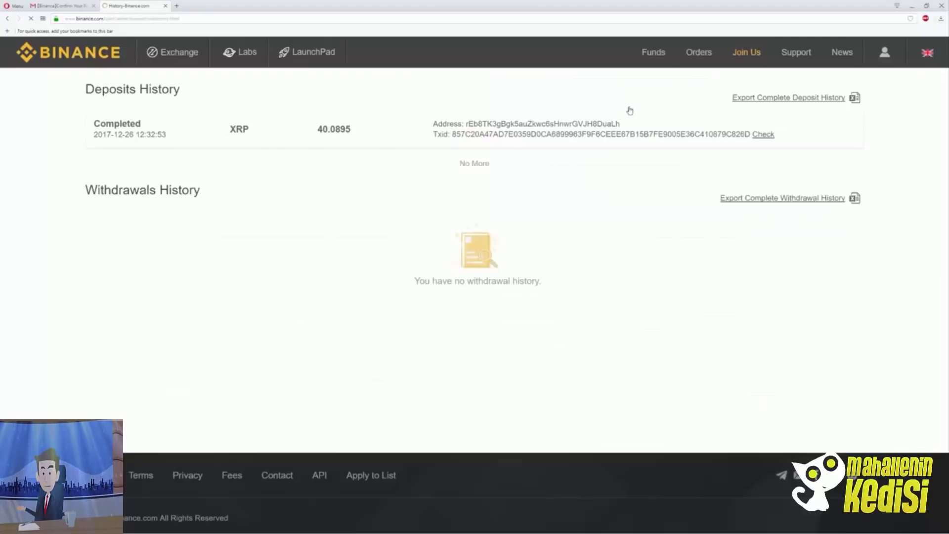
mouse_move(882, 60)
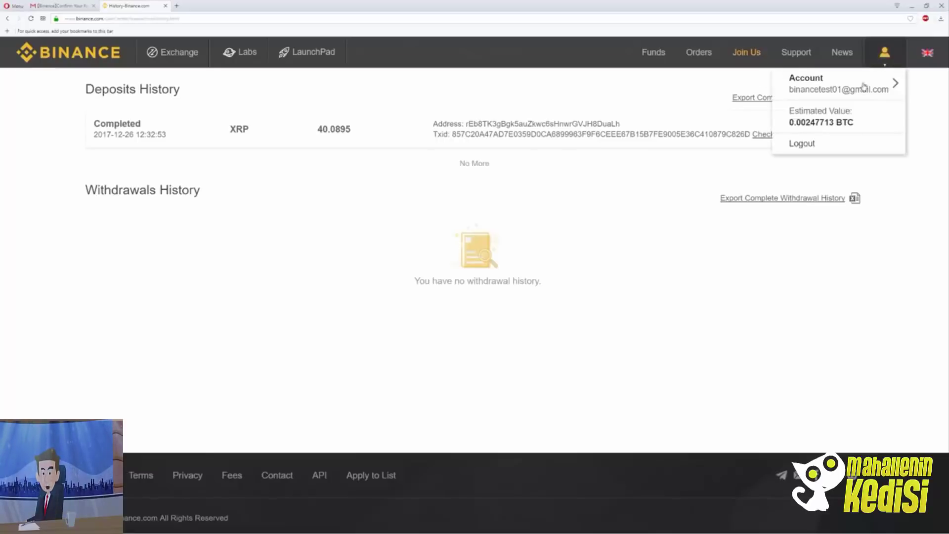
click(856, 124)
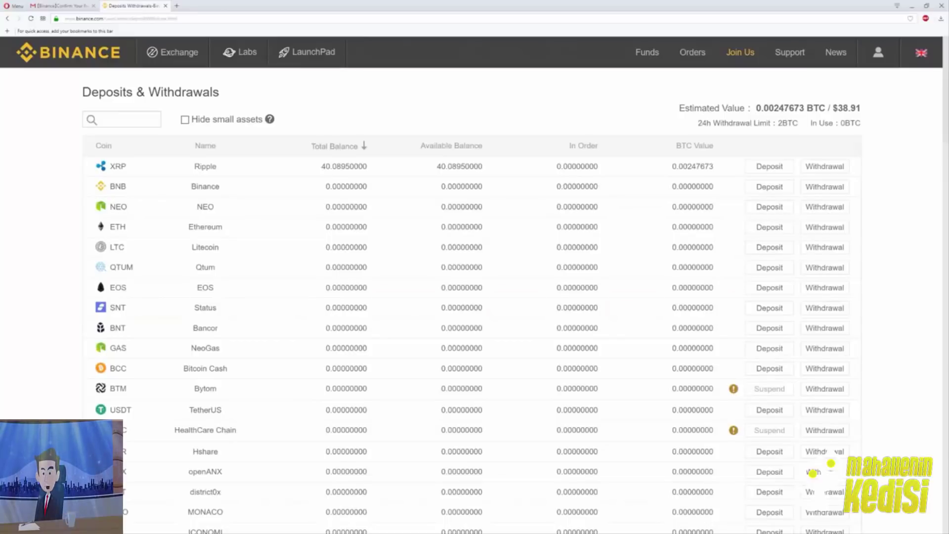
From the home page, list the BTC market pairs and open XRP/BTC
click(88, 54)
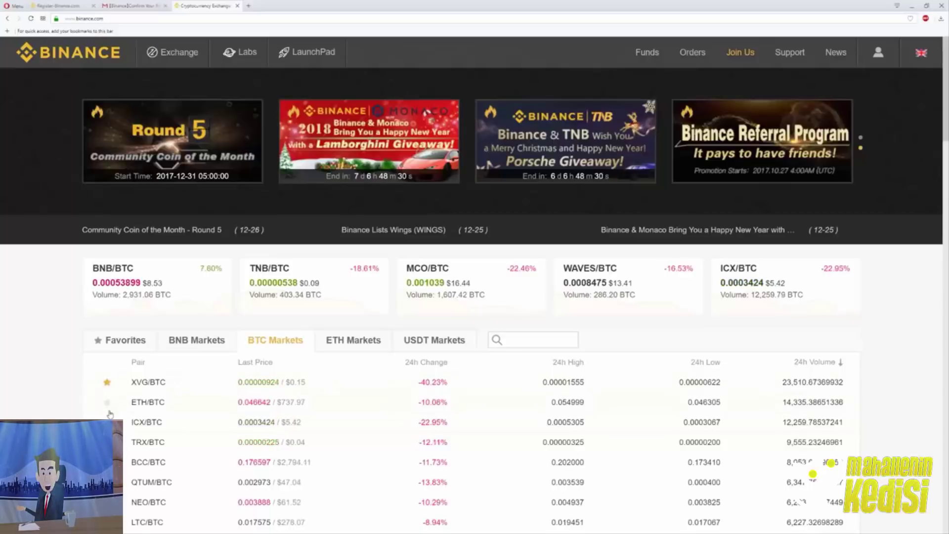
click(119, 348)
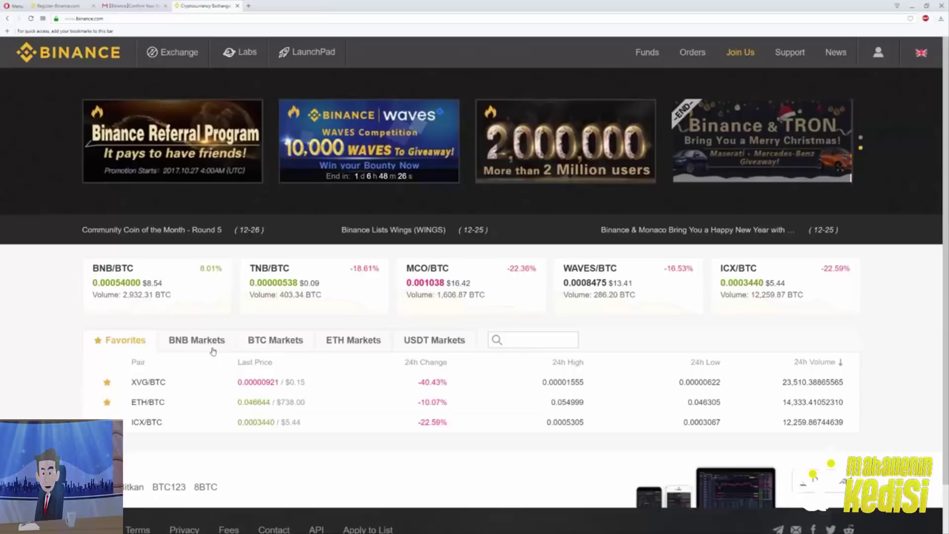
click(275, 340)
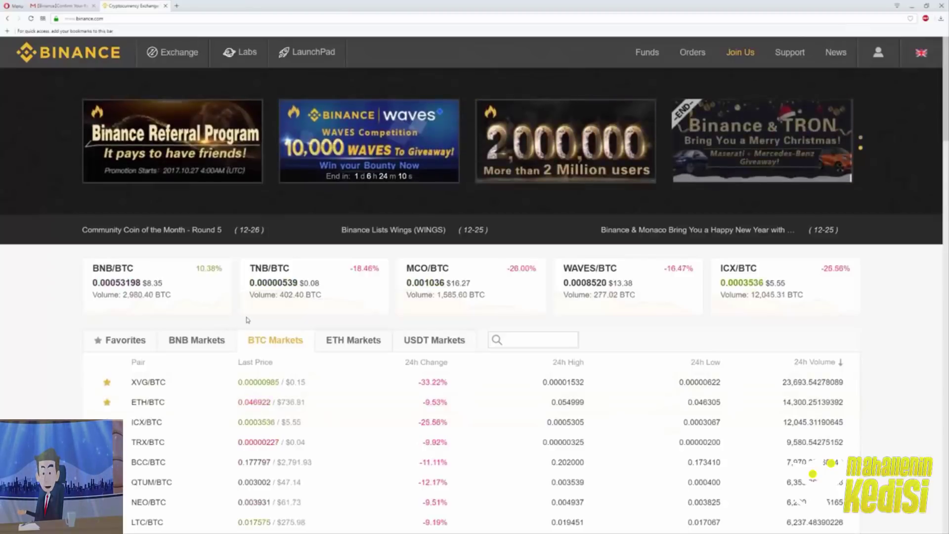
click(186, 386)
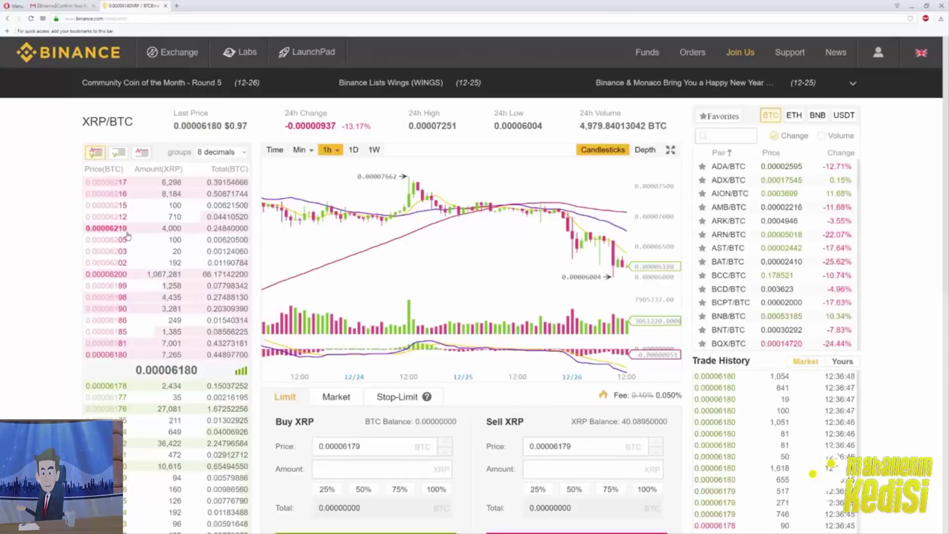
Change the XRP/BTC chart interval from 1h to 2h
click(331, 150)
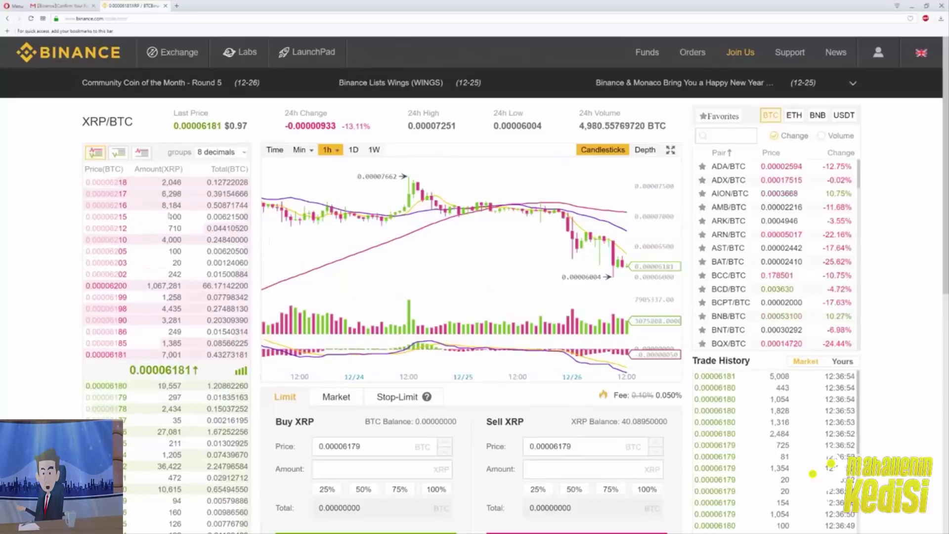
click(330, 150)
click(331, 182)
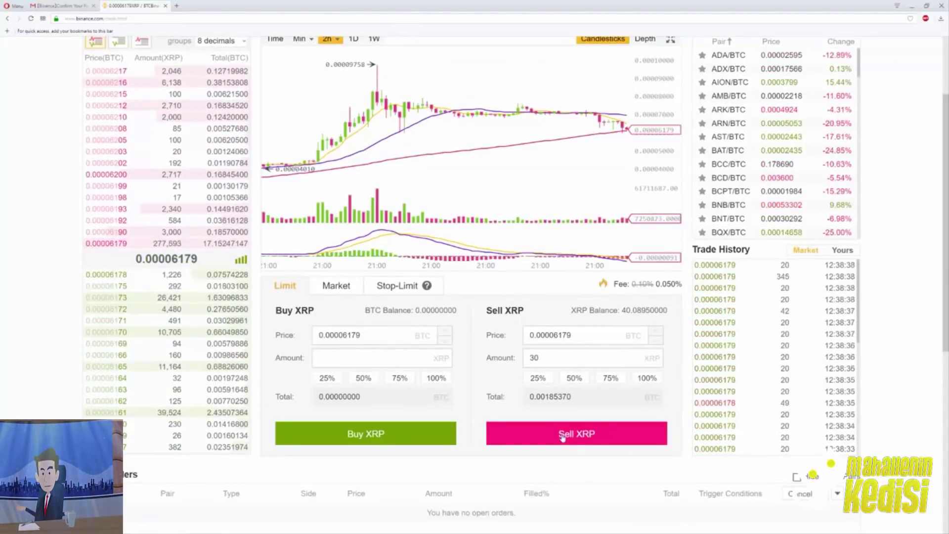
Submit the 30 XRP limit sell at 0.00006179 BTC, then cancel that open order
click(571, 439)
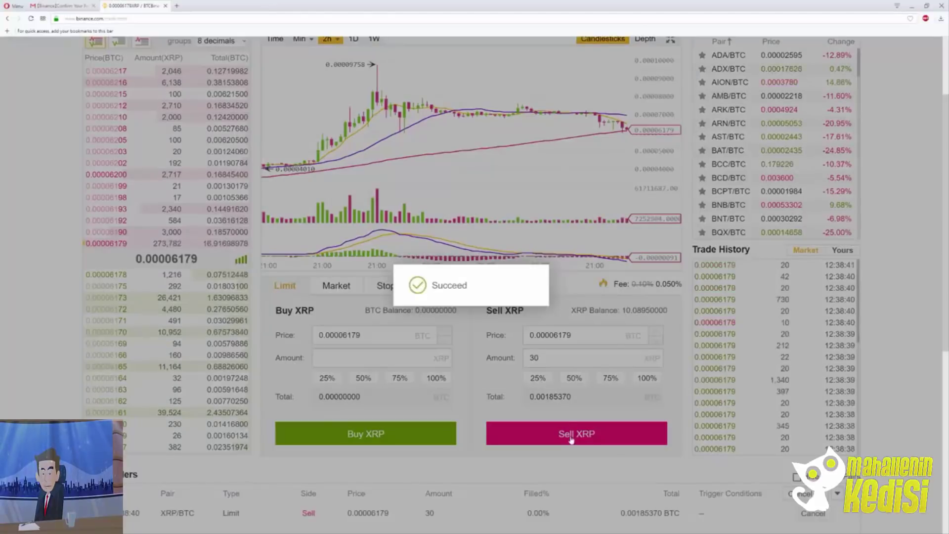
scroll(818, 445, down, 2)
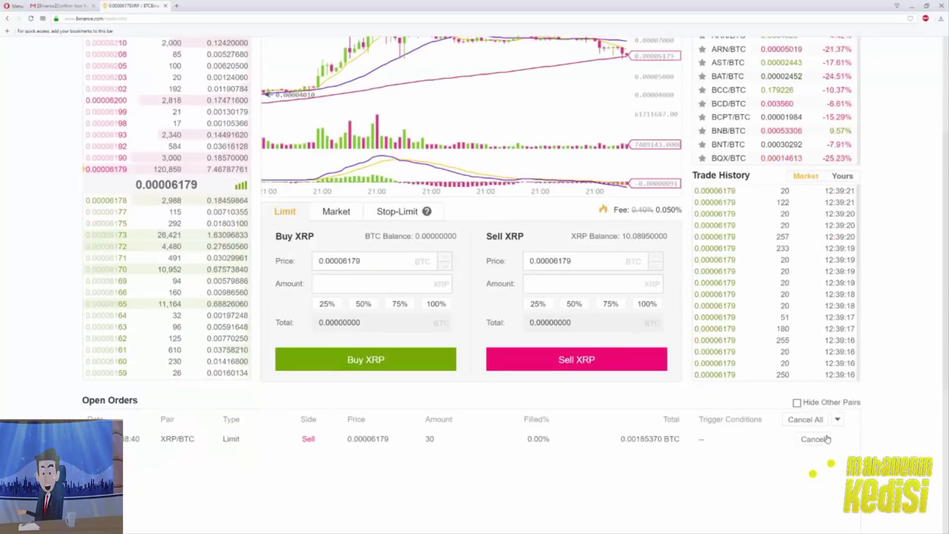
click(820, 440)
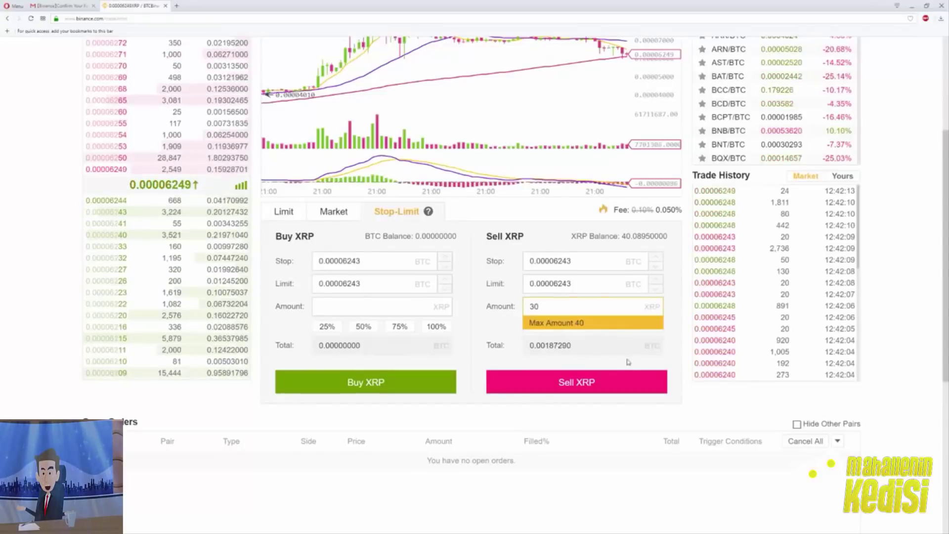
Submit the 30 XRP stop-limit sell at 0.00006243 BTC and highlight the confirmation message
click(617, 385)
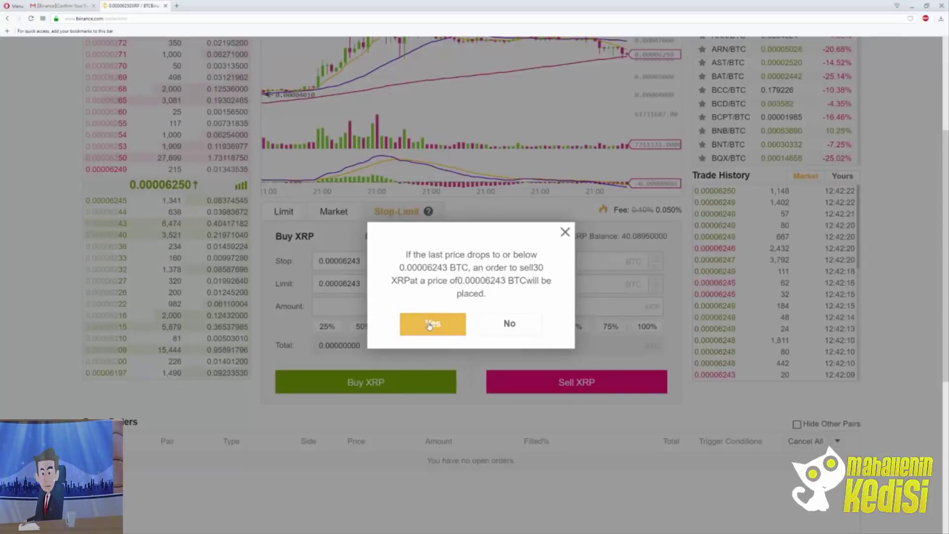
triple_click(404, 257)
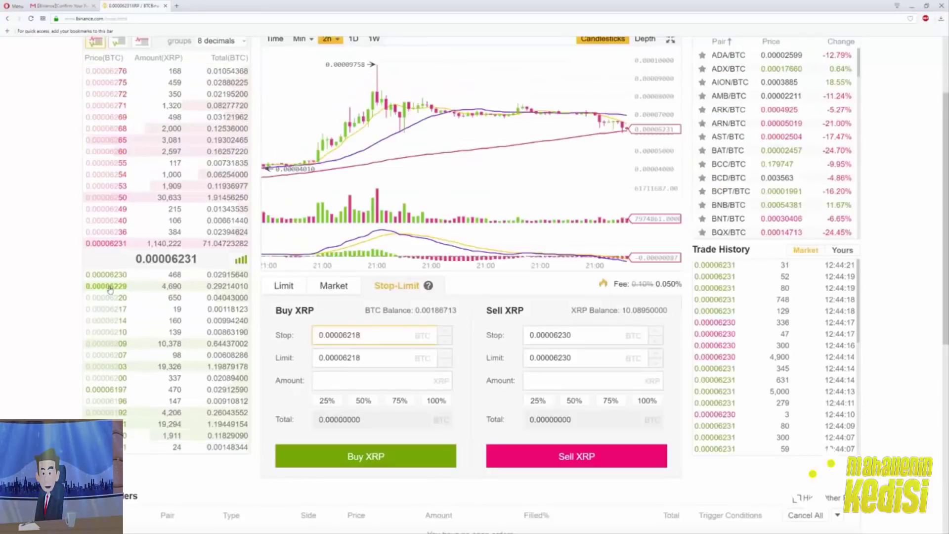
Buy 29 XRP by stop-limit at 0.00006229 BTC using 100% of the BTC balance, confirming with Yes
click(110, 289)
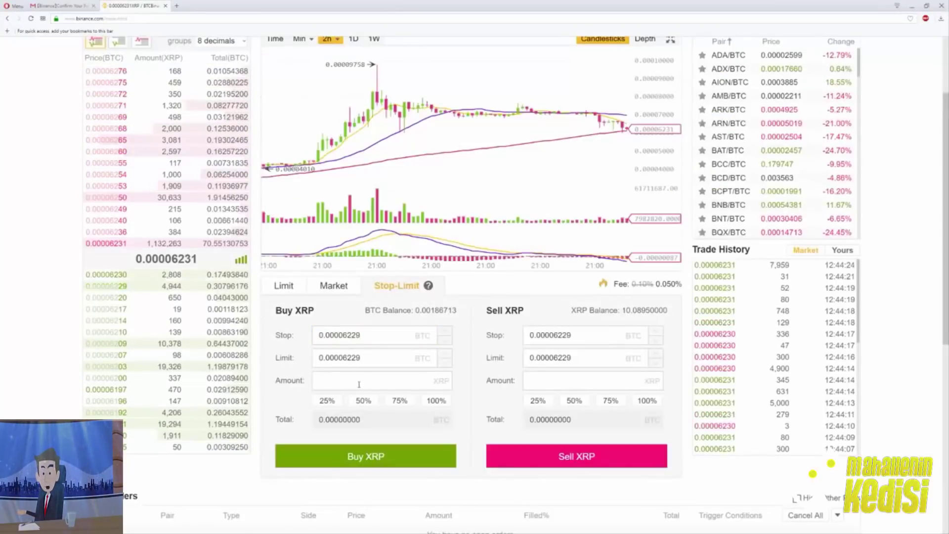
click(437, 400)
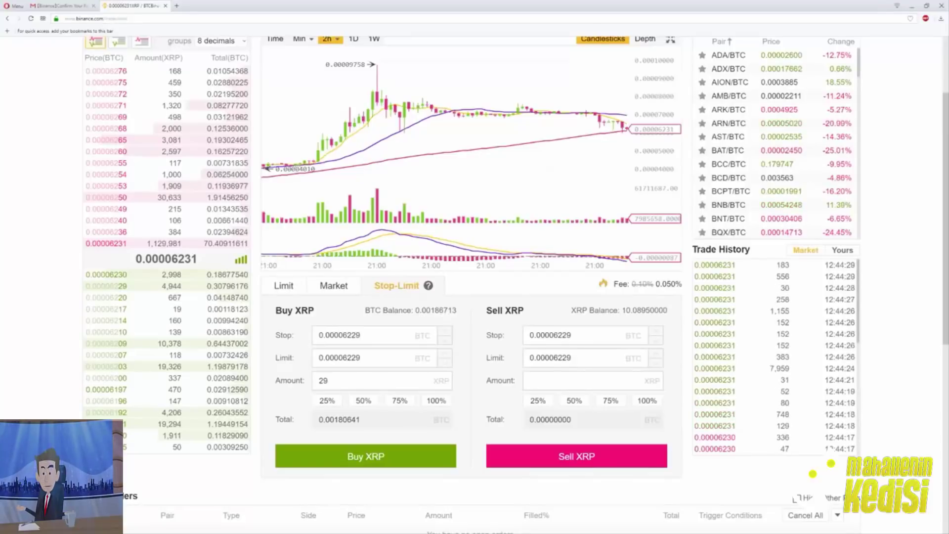
click(345, 457)
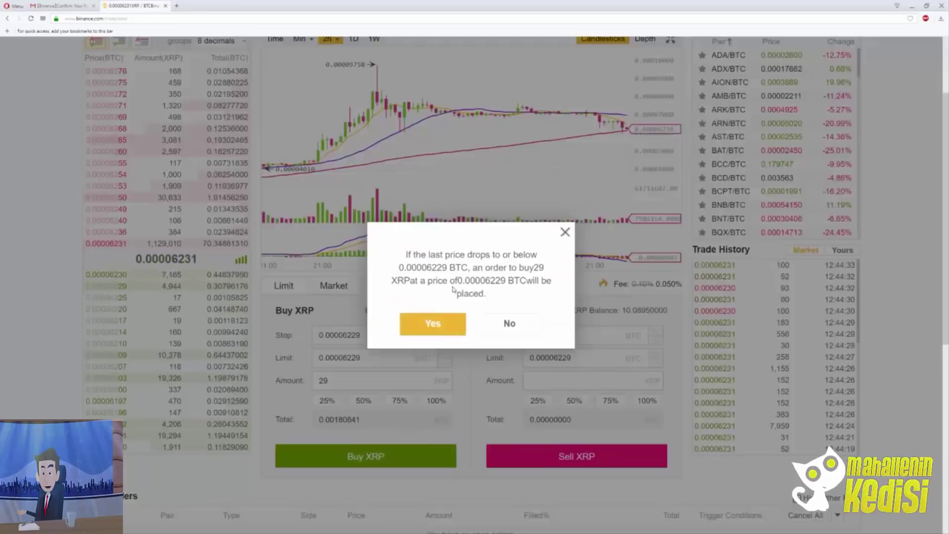
drag(404, 259, 445, 309)
click(444, 324)
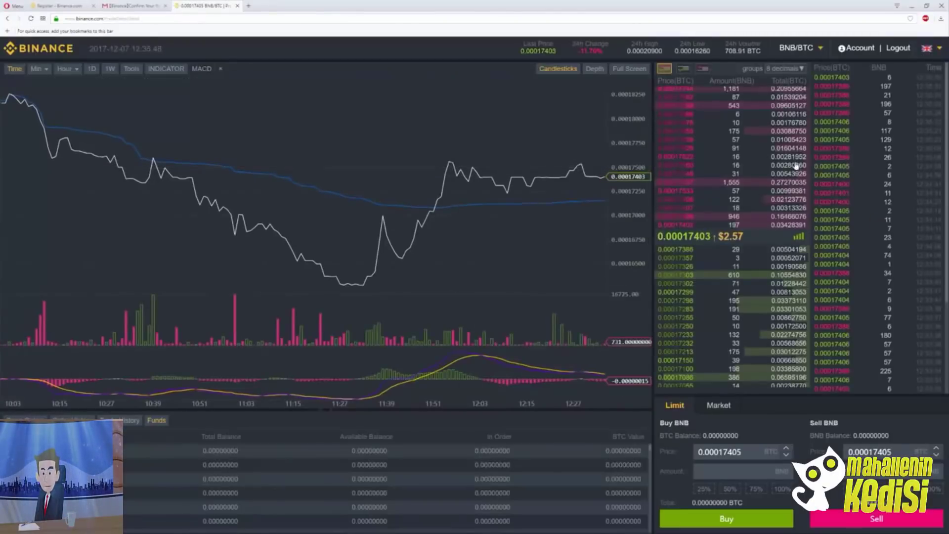
Toggle the order form to Market and back to Limit, and remove the MACD indicator
click(719, 406)
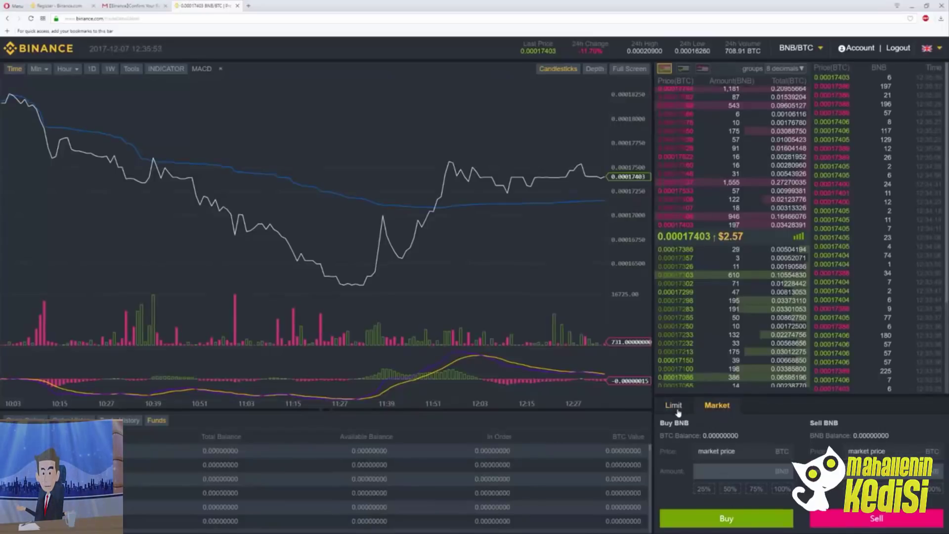
click(676, 408)
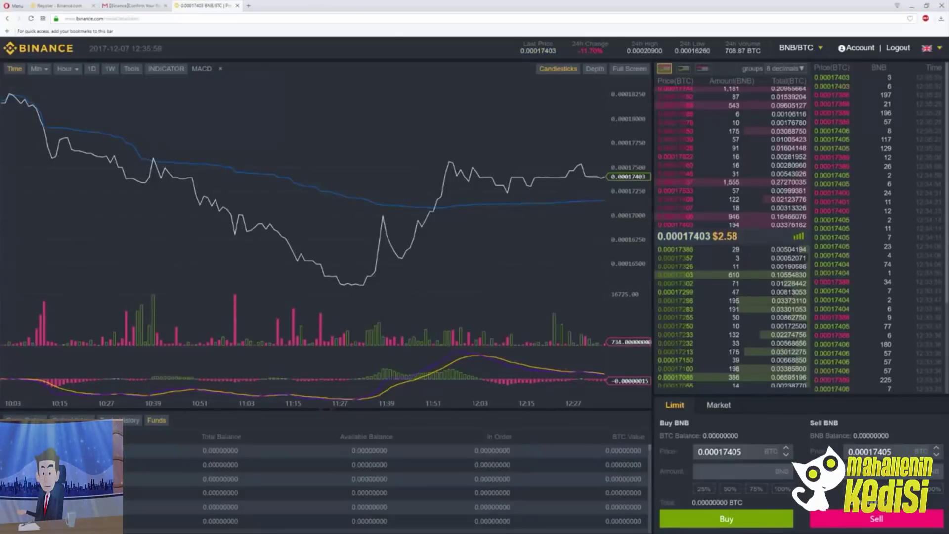
click(220, 68)
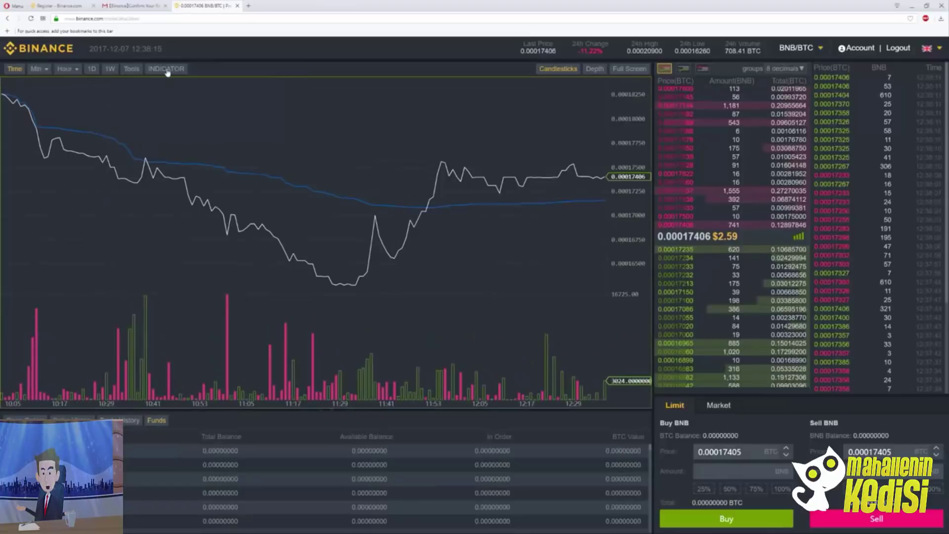
Look at the chart drawing tools, then set the NEO/BTC chart interval to 5m
click(135, 70)
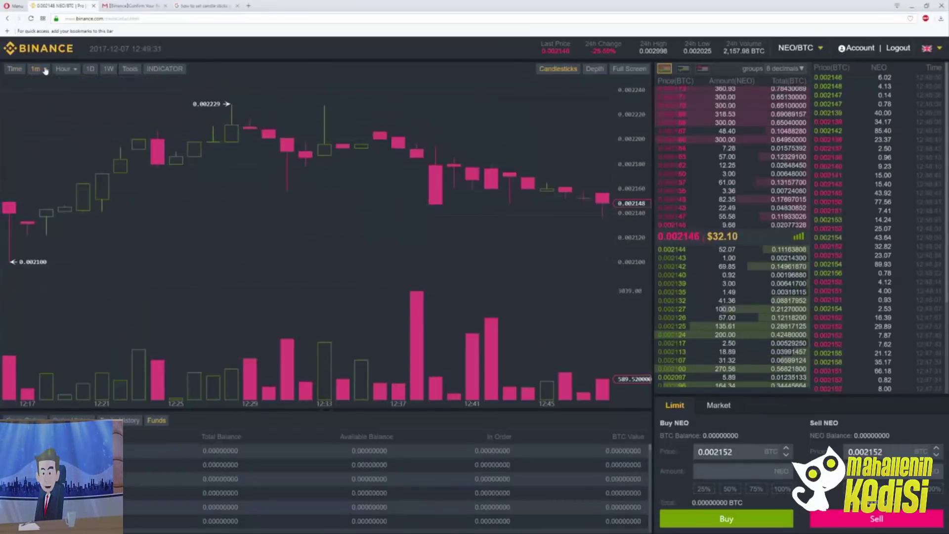
click(45, 70)
click(41, 94)
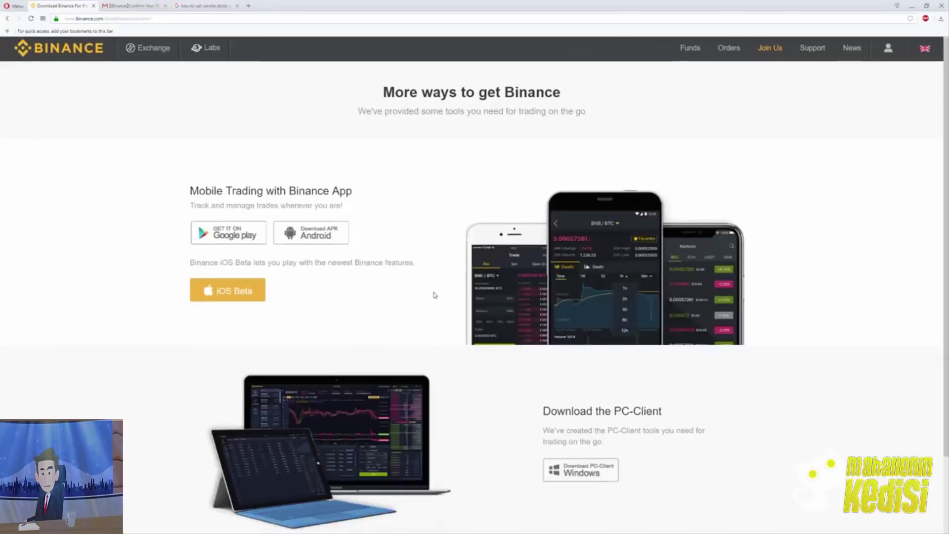
Log in to the Binance PC client and submit the Google Authenticator code
scroll(433, 295, down, 1)
scroll(431, 294, up, 1)
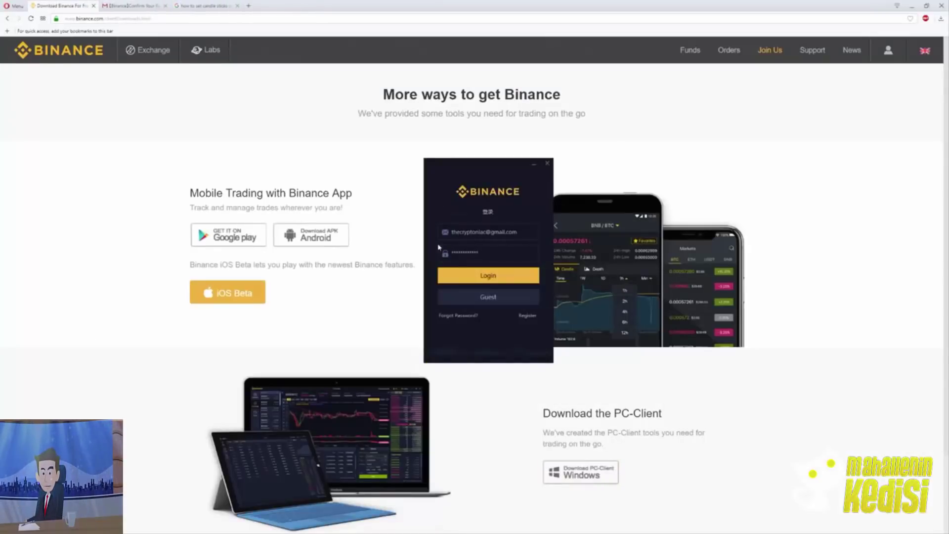
click(487, 276)
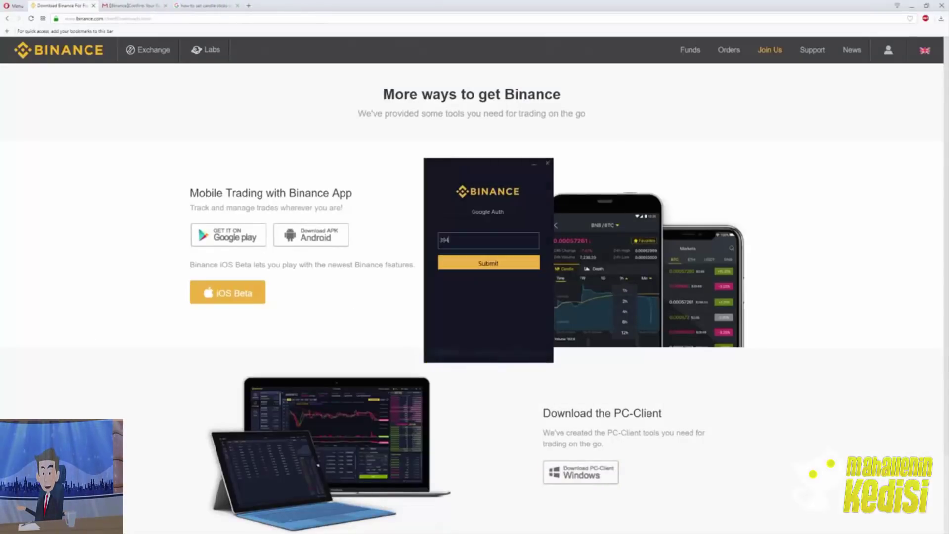
click(499, 262)
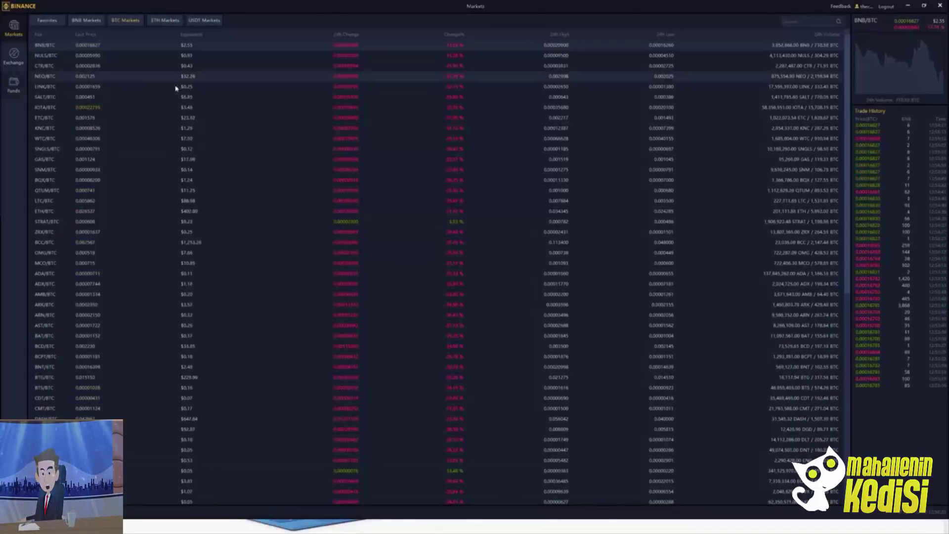
Open the BNB/BTC Exchange chart, zoom it, and switch to the four-chart Multi Ind layout
click(22, 62)
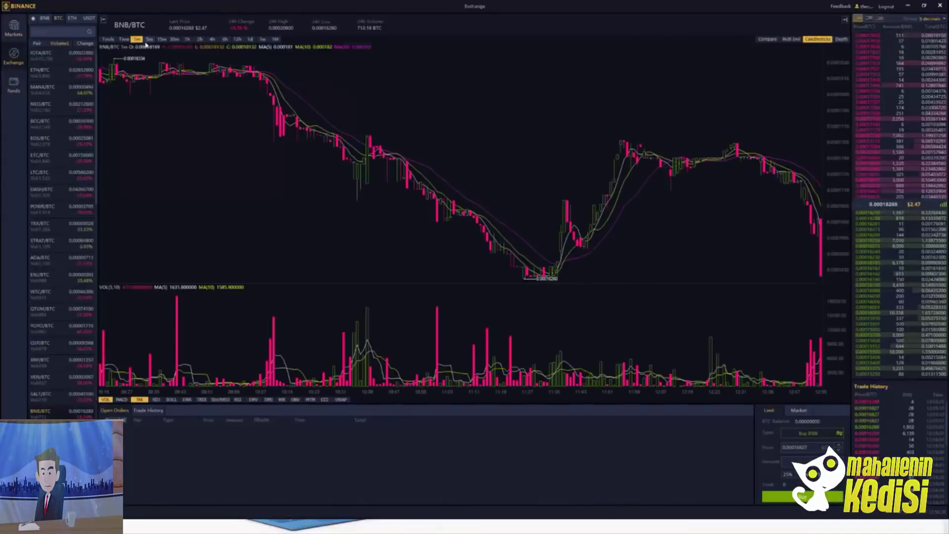
scroll(212, 187, down, 3)
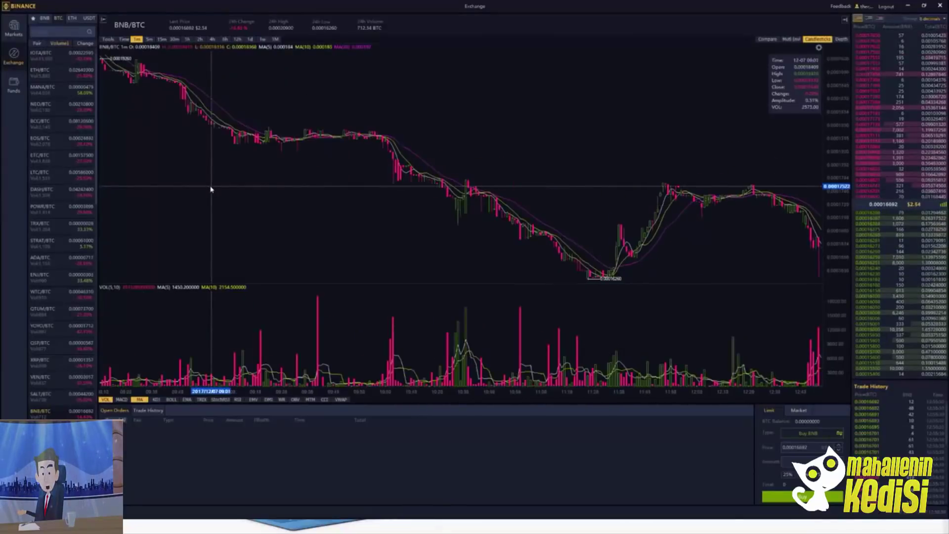
scroll(210, 190, up, 3)
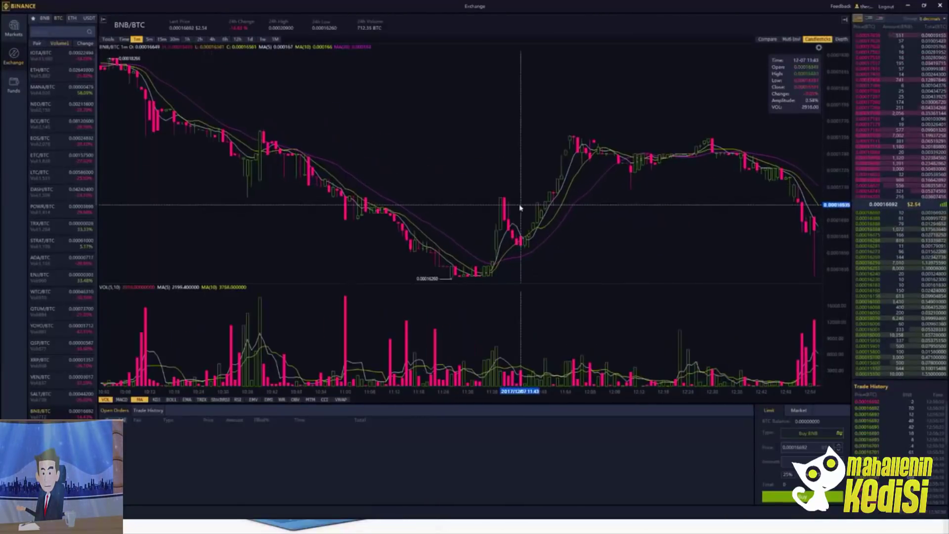
click(790, 39)
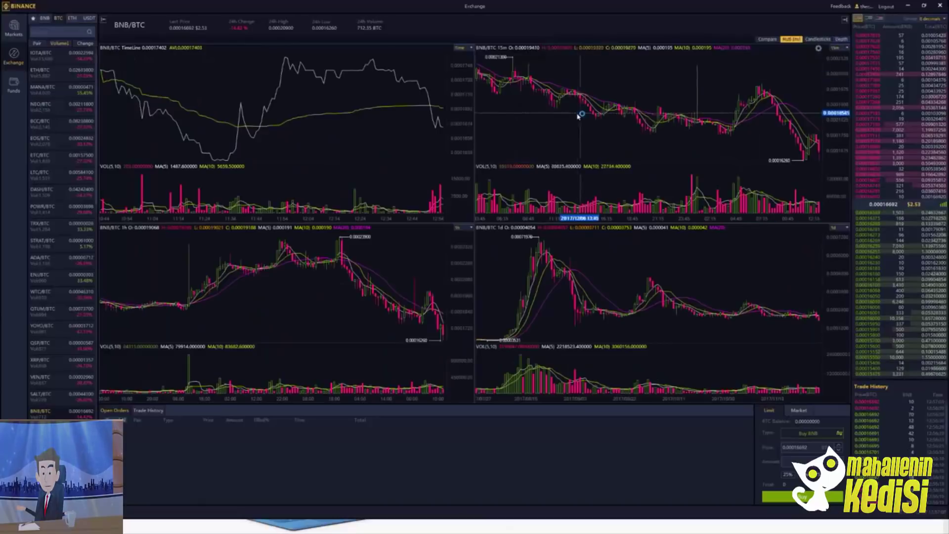